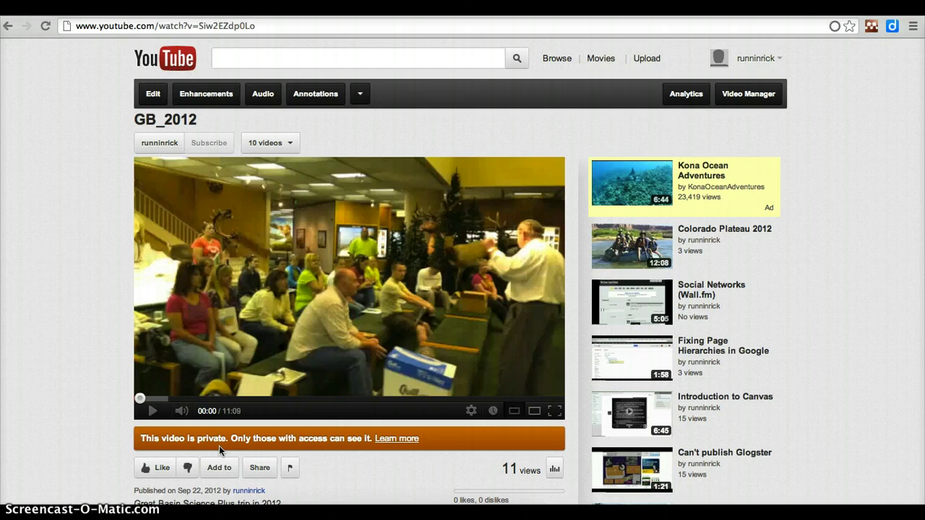
- Change the video's title from GB_2012 to 'Great Basin 2012'
{"action": "left_click", "coordinate": [153, 97]}
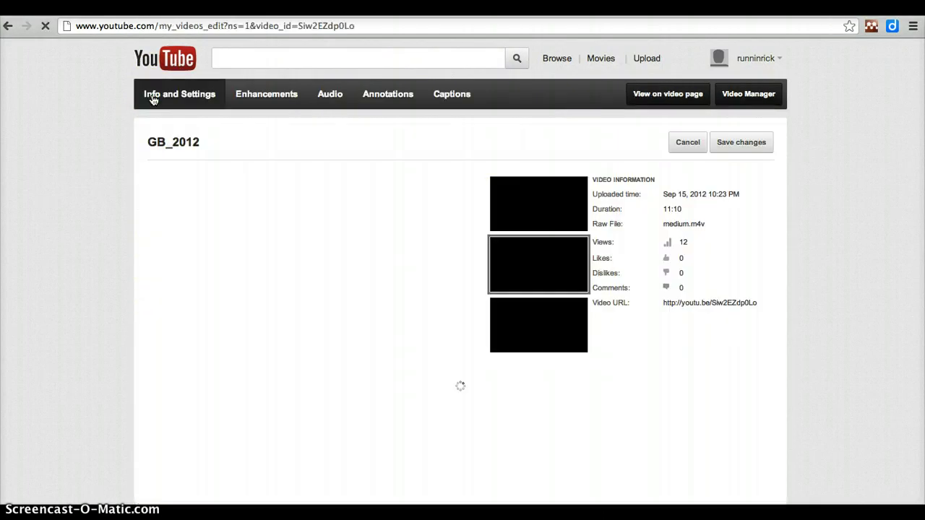
{"action": "scroll", "coordinate": [138, 376], "scroll_direction": "down", "scroll_amount": 3}
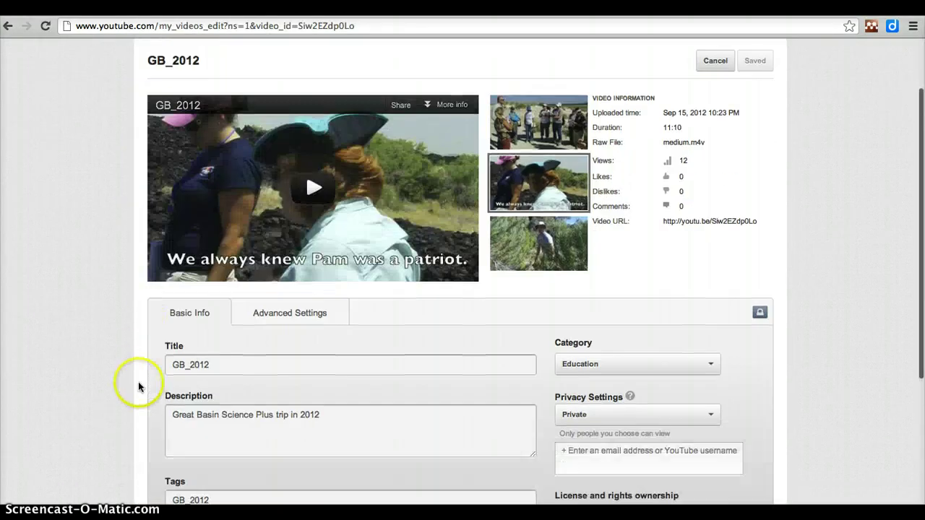
{"action": "left_click_drag", "start_coordinate": [217, 310], "coordinate": [113, 307]}
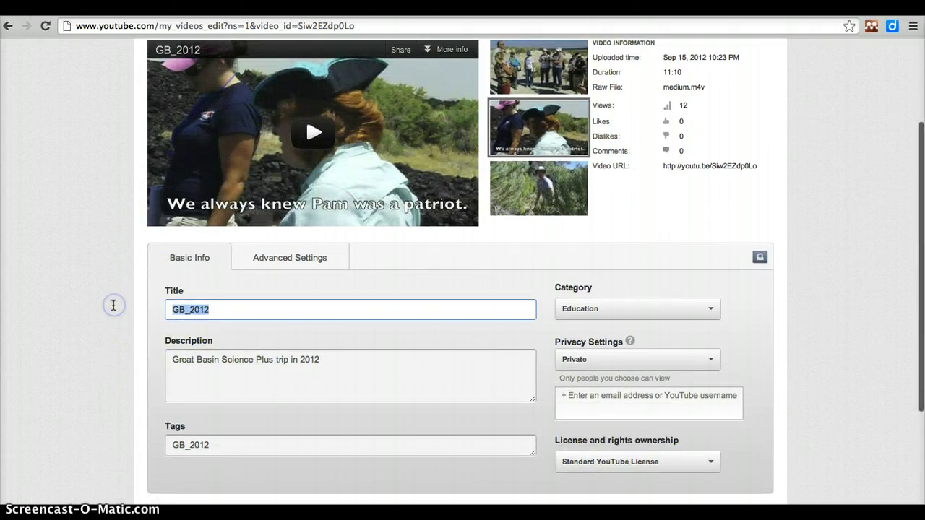
{"action": "type", "text": "Great Basin 2012"}
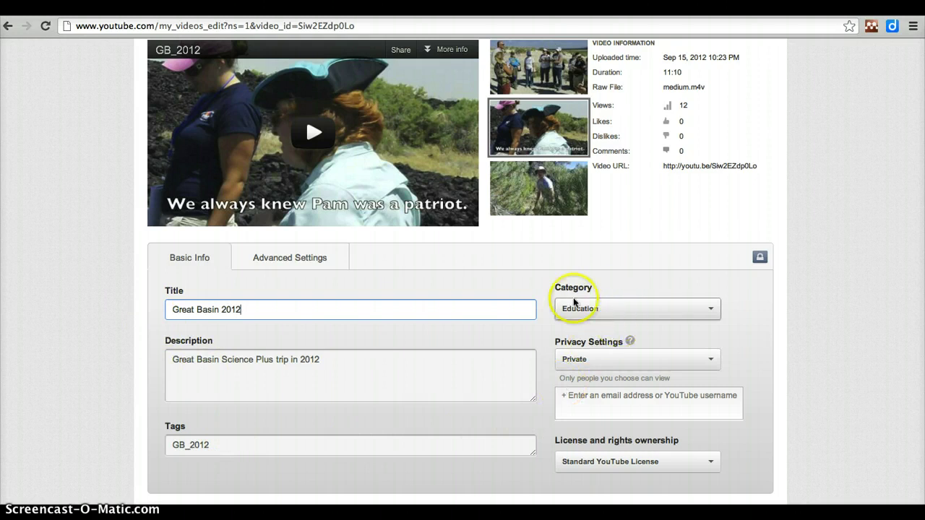
- Set privacy to Public and the license to Creative Commons - Attribution
{"action": "left_click", "coordinate": [616, 361]}
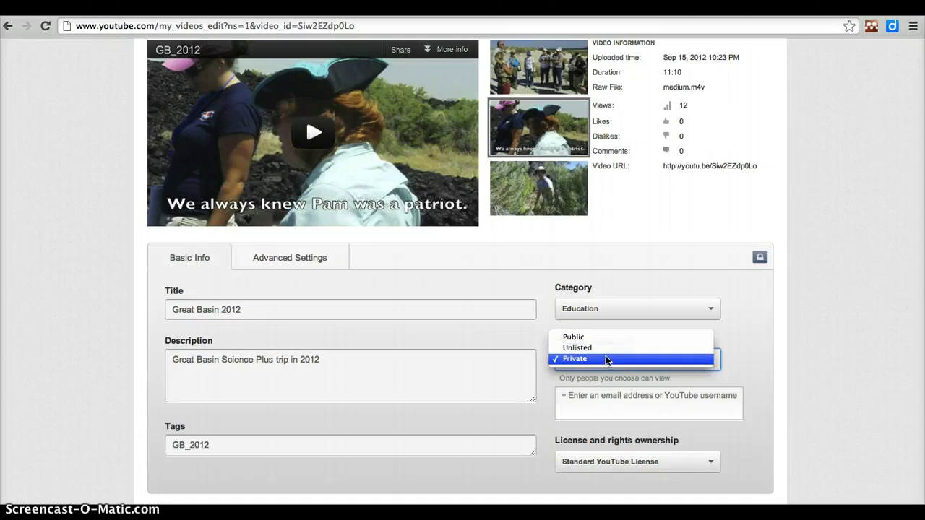
{"action": "left_click", "coordinate": [602, 337]}
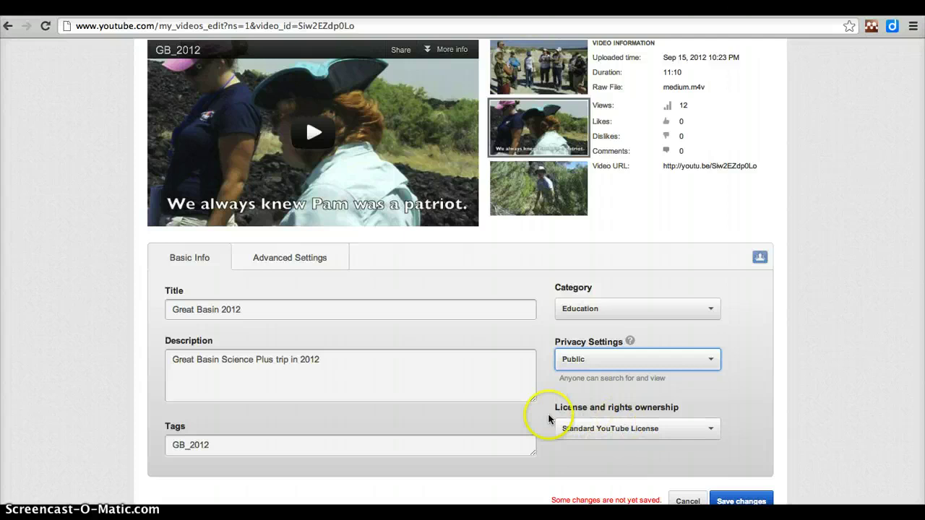
{"action": "left_click", "coordinate": [613, 433]}
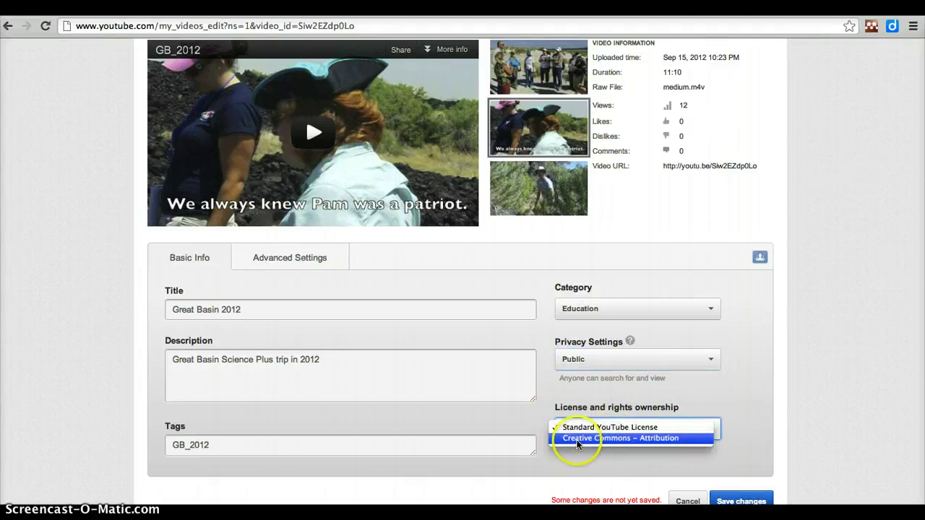
{"action": "left_click", "coordinate": [661, 439]}
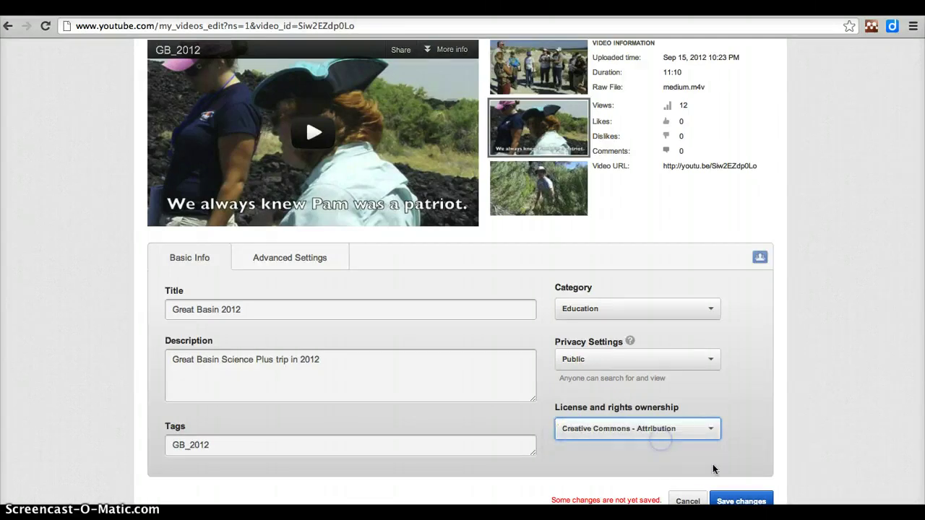
- Save the title, privacy and license changes
{"action": "scroll", "coordinate": [730, 469], "scroll_direction": "down", "scroll_amount": 2}
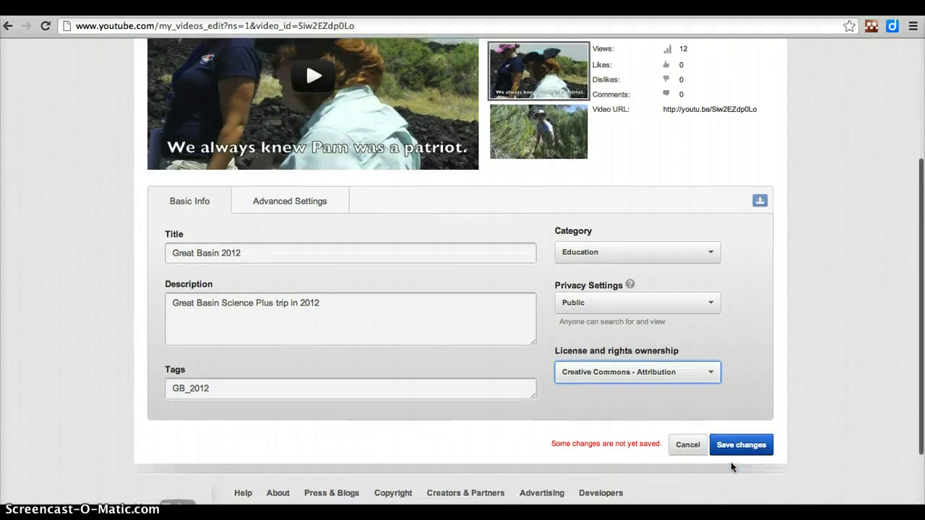
{"action": "left_click", "coordinate": [742, 444]}
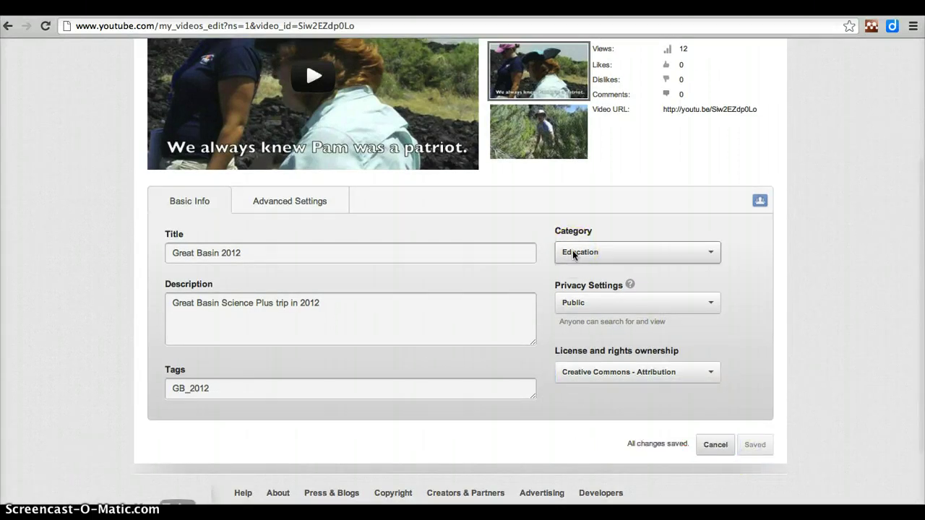
{"action": "scroll", "coordinate": [573, 255], "scroll_direction": "up", "scroll_amount": 1}
{"action": "scroll", "coordinate": [573, 254], "scroll_direction": "up", "scroll_amount": 2}
{"action": "scroll", "coordinate": [573, 255], "scroll_direction": "down", "scroll_amount": 3}
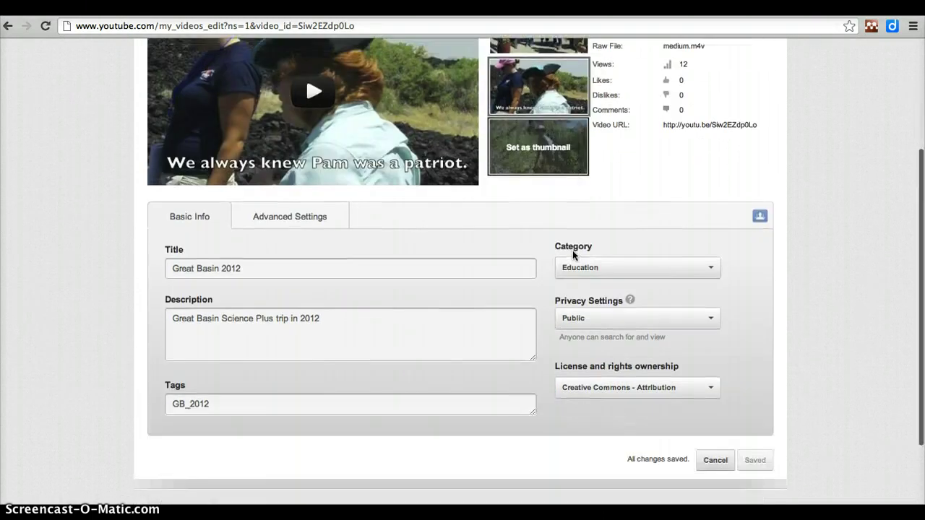
{"action": "scroll", "coordinate": [573, 254], "scroll_direction": "up", "scroll_amount": 5}
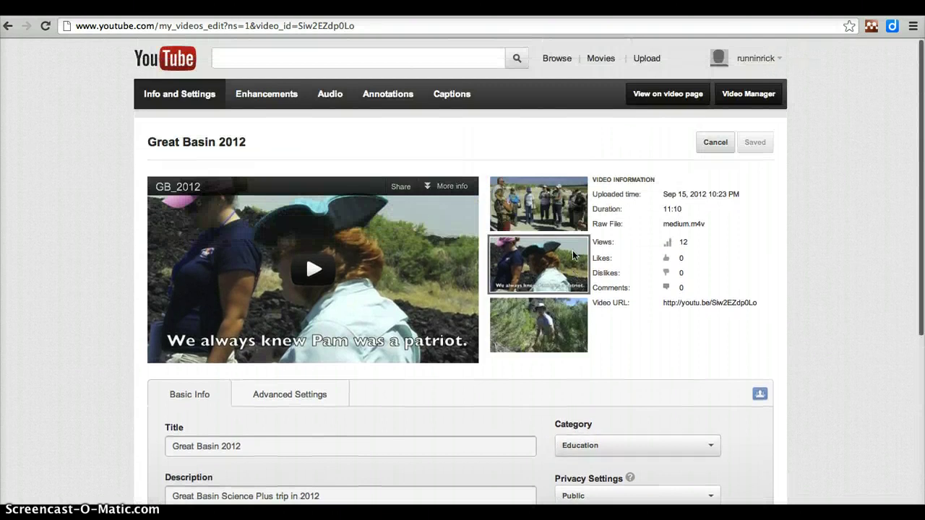
- Apply the greyscale filter to the video in Enhancements
{"action": "left_click", "coordinate": [265, 96]}
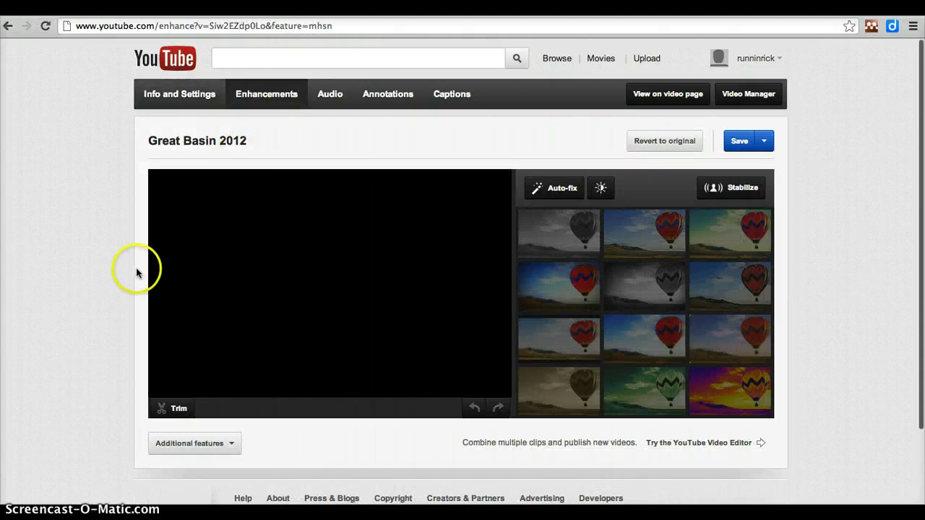
{"action": "scroll", "coordinate": [131, 283], "scroll_direction": "down", "scroll_amount": 1}
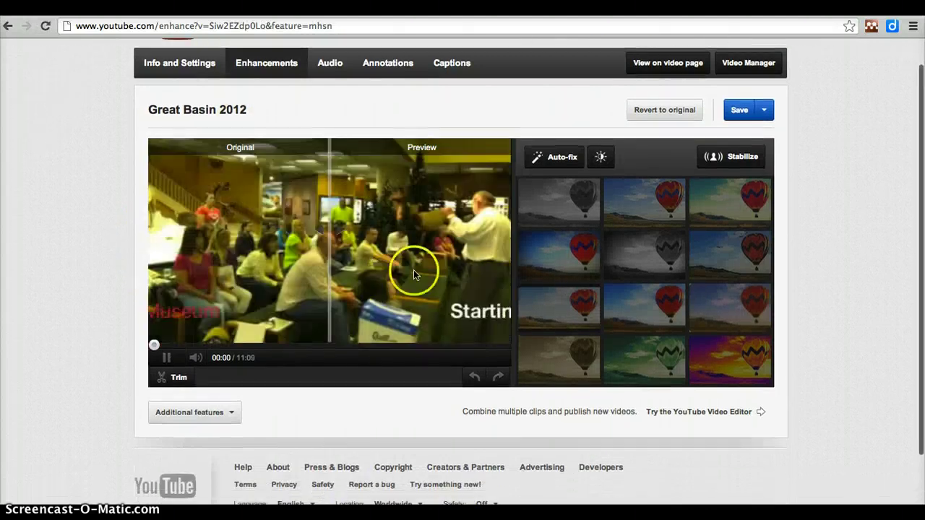
{"action": "mouse_move", "coordinate": [566, 314]}
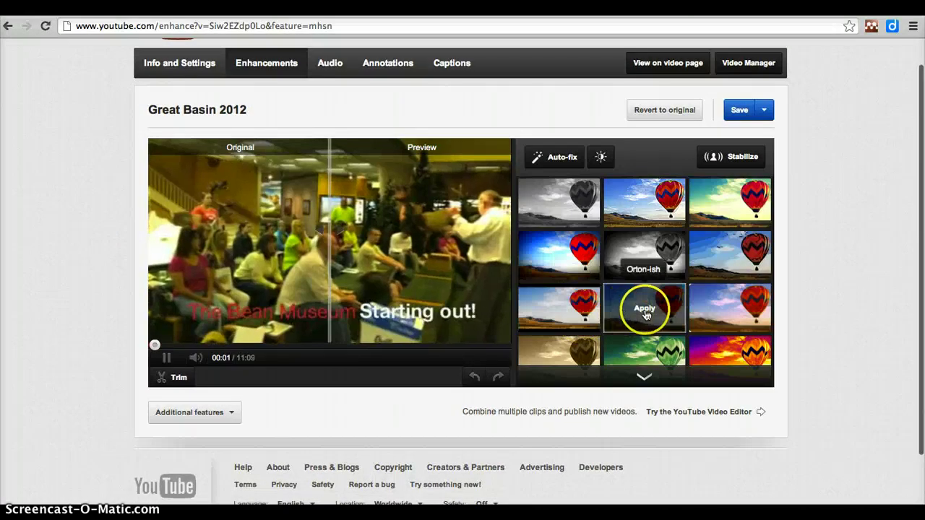
{"action": "left_click", "coordinate": [657, 262]}
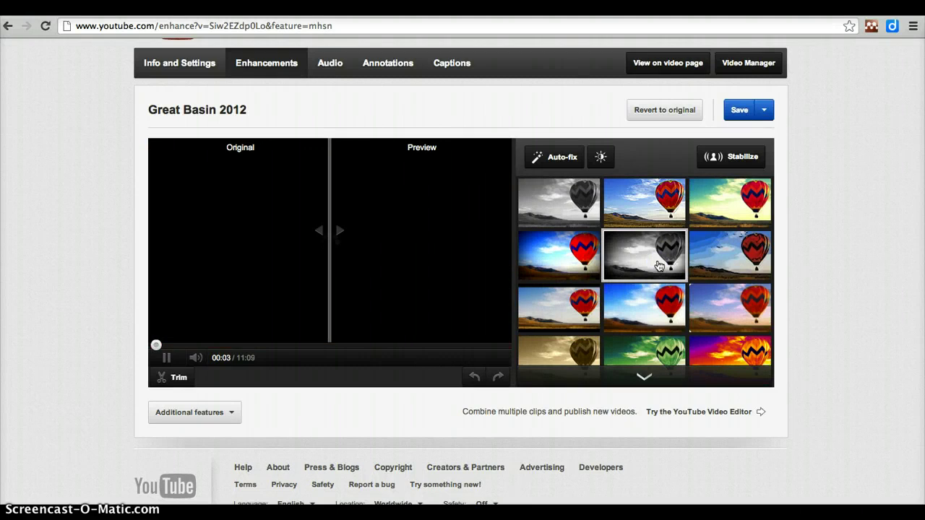
- Revert the video to its original look and bring up the audio track options
{"action": "mouse_move", "coordinate": [723, 353]}
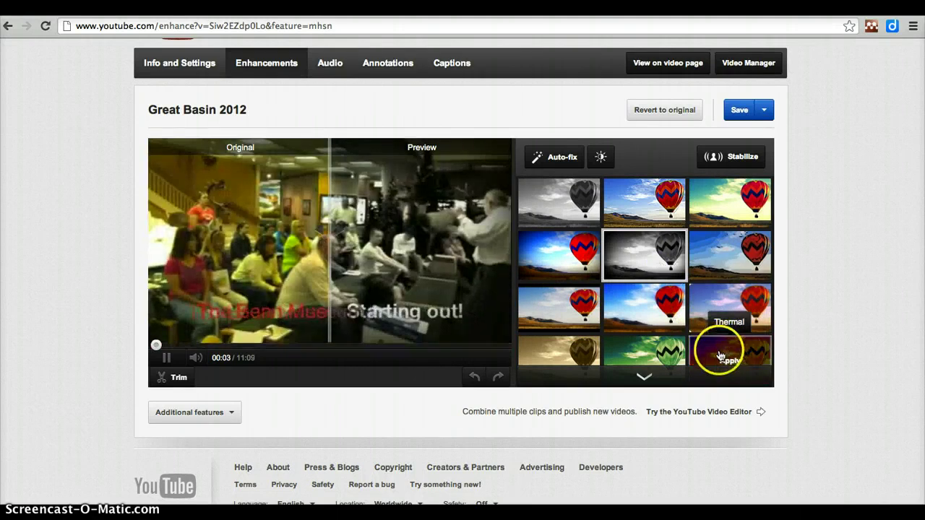
{"action": "mouse_move", "coordinate": [535, 301]}
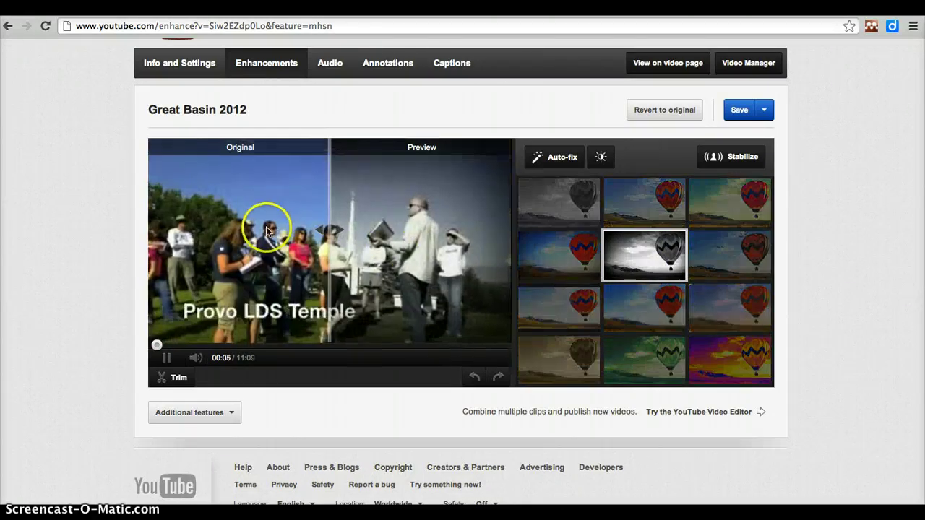
{"action": "left_click", "coordinate": [165, 358]}
{"action": "left_click", "coordinate": [678, 110]}
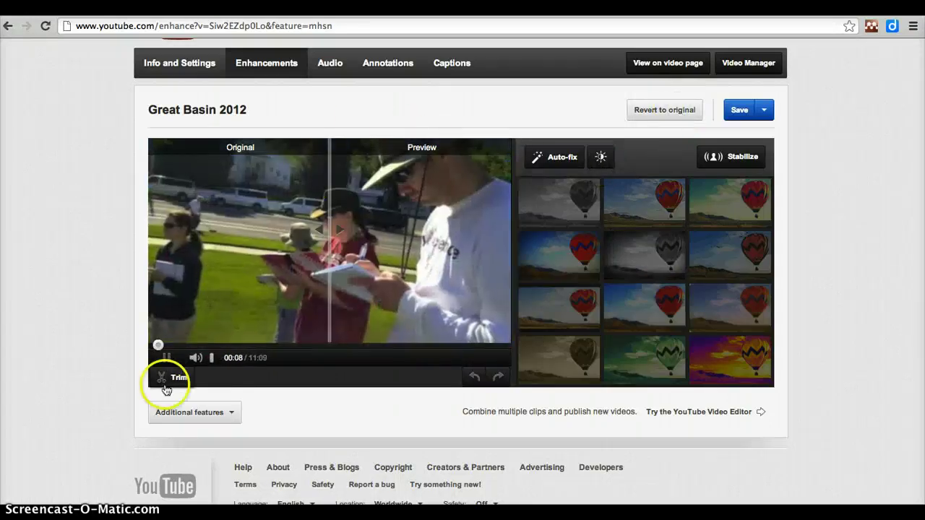
{"action": "left_click", "coordinate": [166, 357]}
{"action": "left_click", "coordinate": [330, 63]}
{"action": "left_click", "coordinate": [359, 161]}
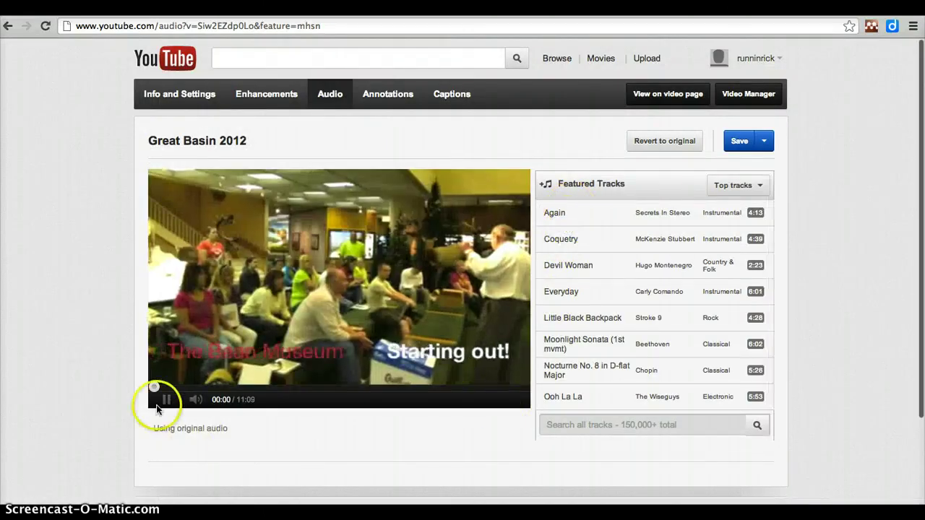
{"action": "left_click", "coordinate": [164, 401]}
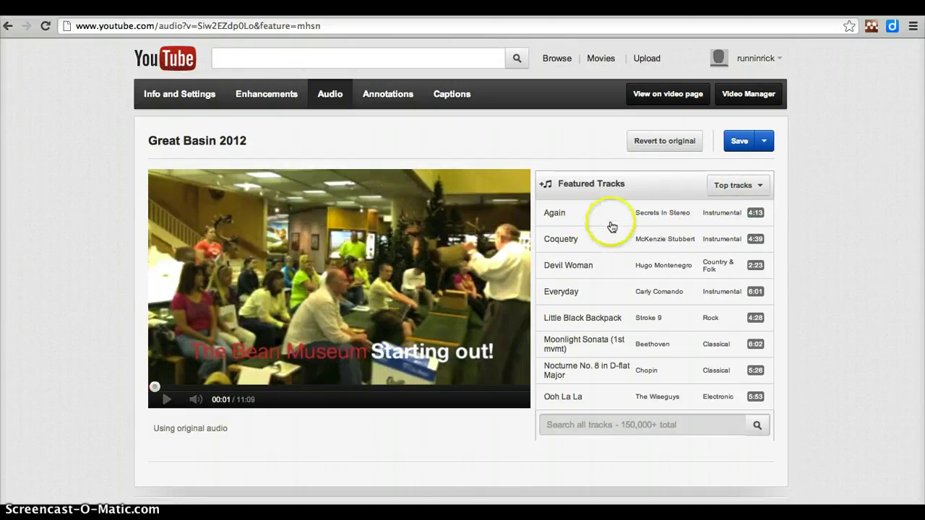
{"action": "left_click", "coordinate": [683, 217]}
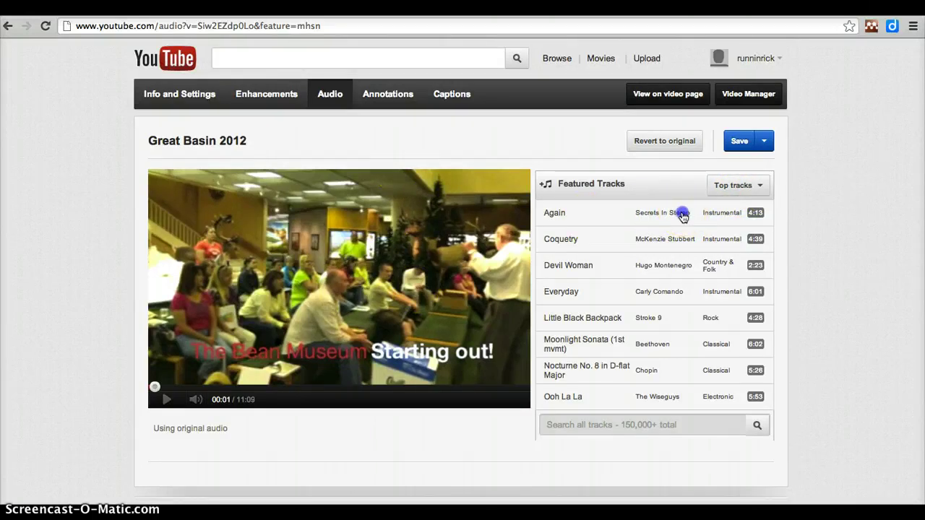
{"action": "mouse_move", "coordinate": [682, 217]}
{"action": "left_mouse_down"}
{"action": "mouse_move", "coordinate": [686, 188]}
{"action": "mouse_move", "coordinate": [691, 214]}
{"action": "left_mouse_up"}
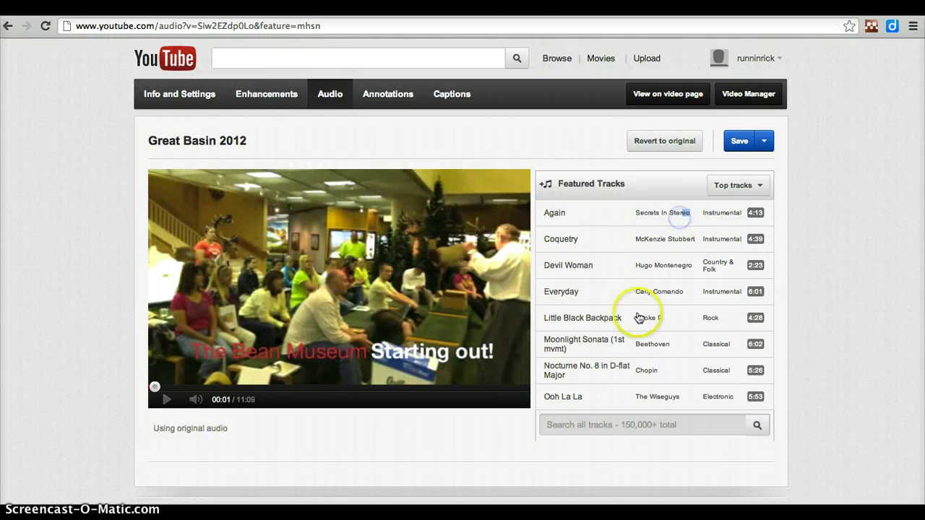
{"action": "left_click", "coordinate": [576, 343]}
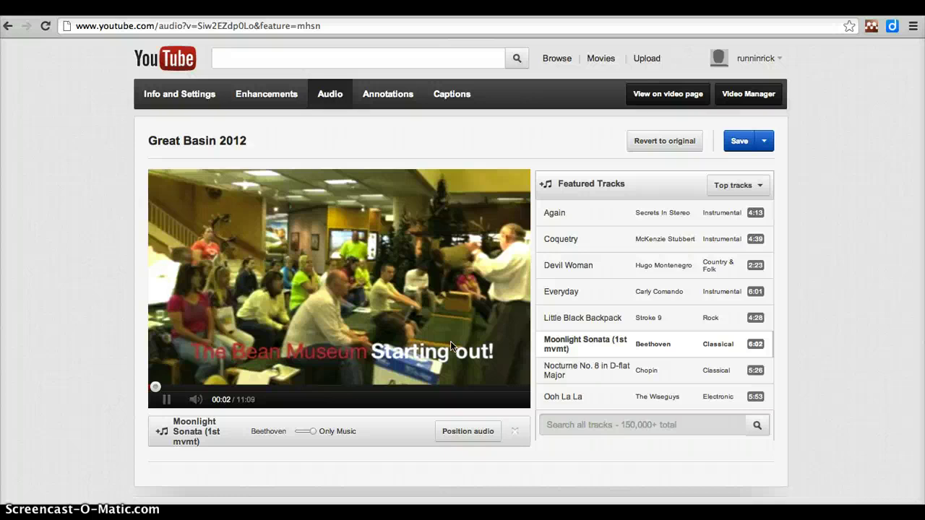
{"action": "key", "text": "XF86AudioRaiseVolume"}
{"action": "left_click", "coordinate": [166, 400]}
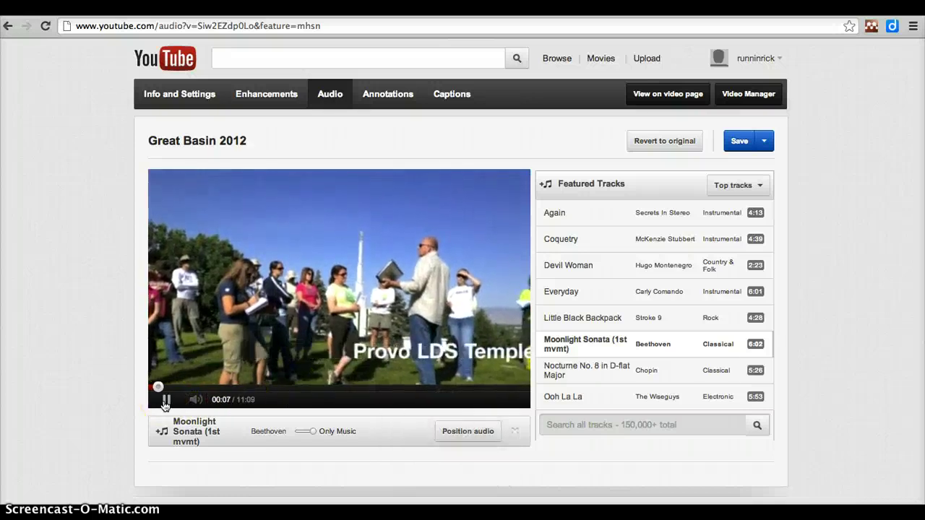
{"action": "left_click", "coordinate": [166, 401]}
{"action": "left_click", "coordinate": [664, 157]}
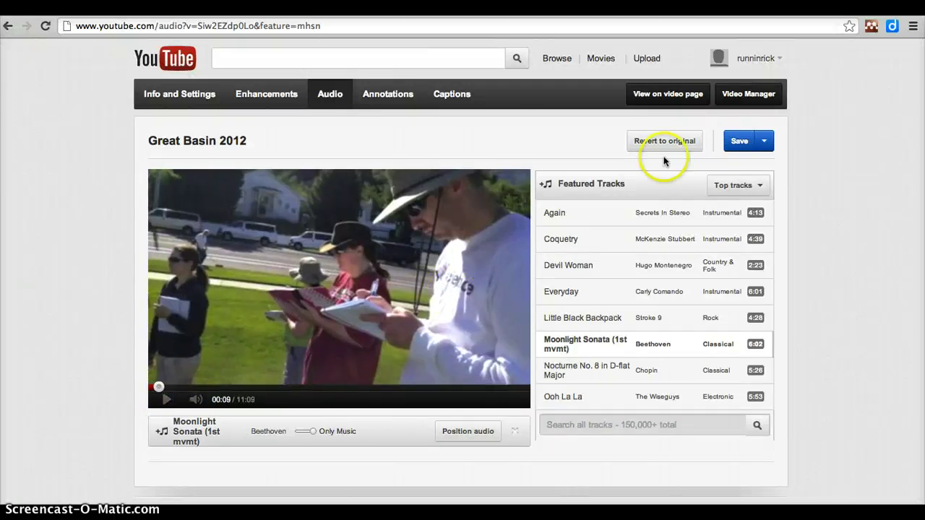
{"action": "left_click", "coordinate": [177, 398]}
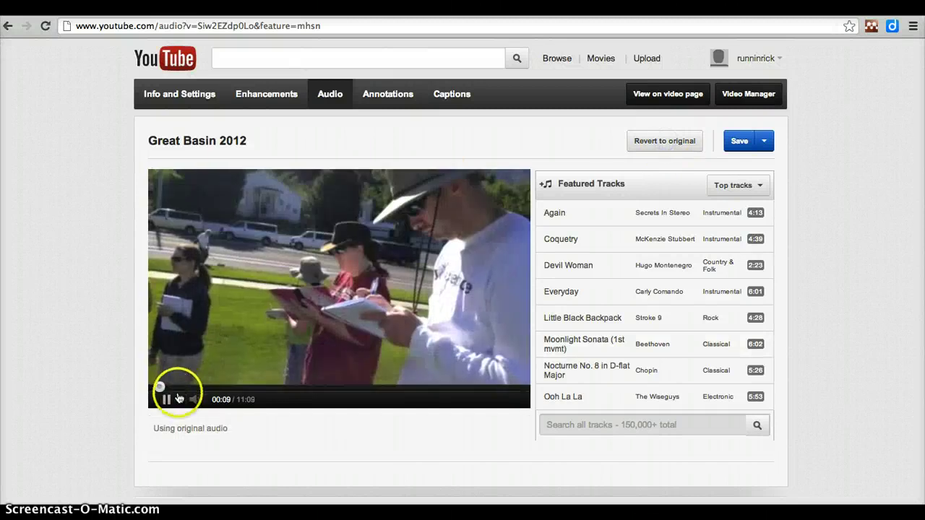
{"action": "left_click", "coordinate": [169, 401]}
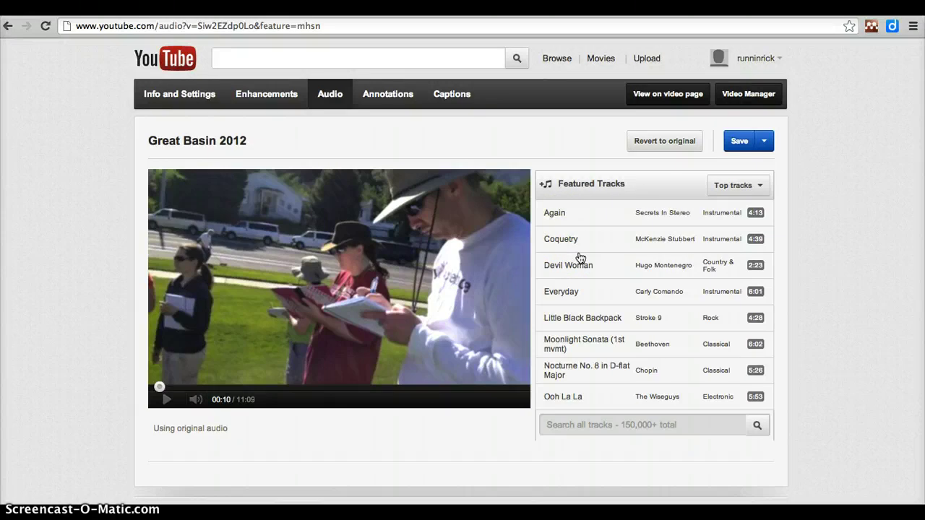
- Add a speech bubble annotation reading 'Look at me!' at the temple scene
{"action": "left_click", "coordinate": [391, 102]}
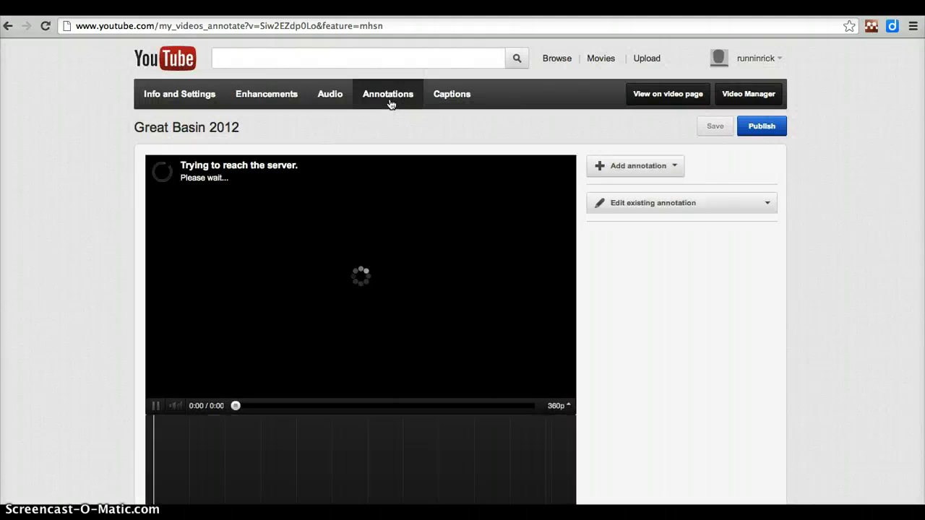
{"action": "left_click", "coordinate": [662, 173]}
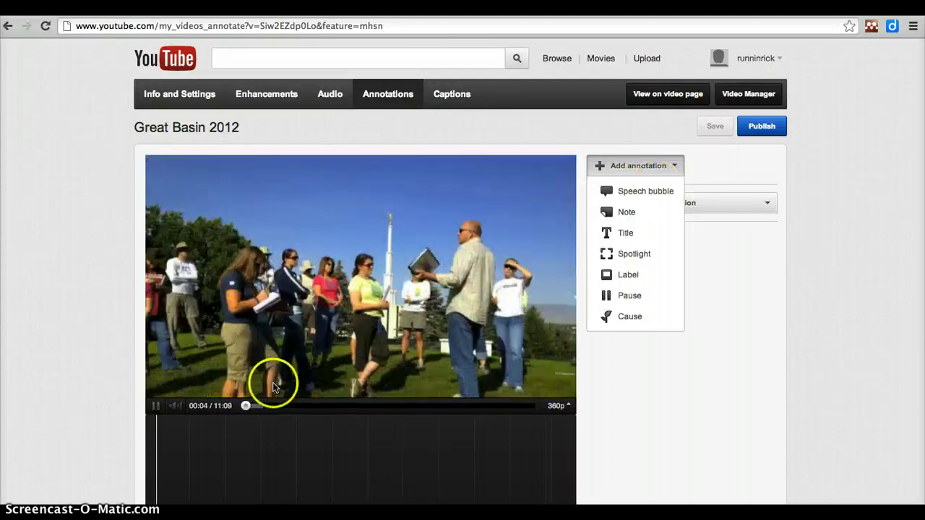
{"action": "left_click", "coordinate": [155, 406]}
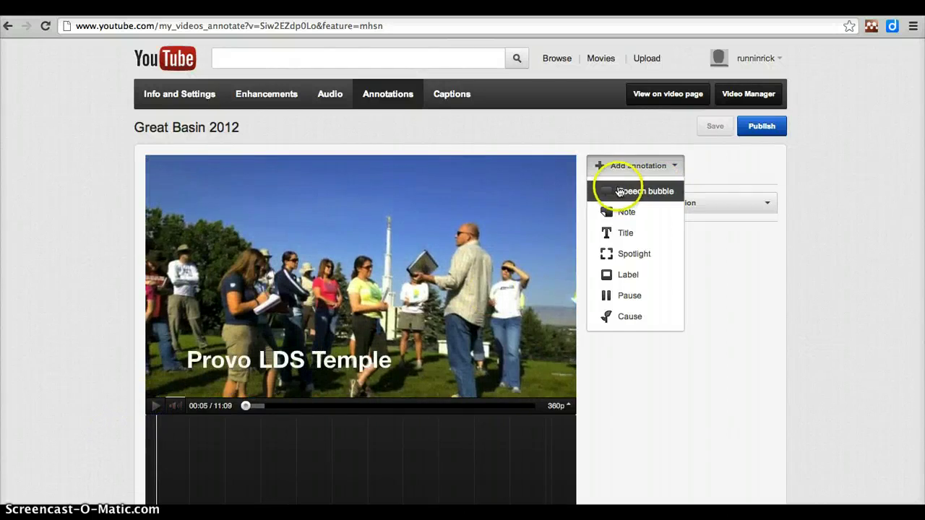
{"action": "left_click", "coordinate": [619, 191]}
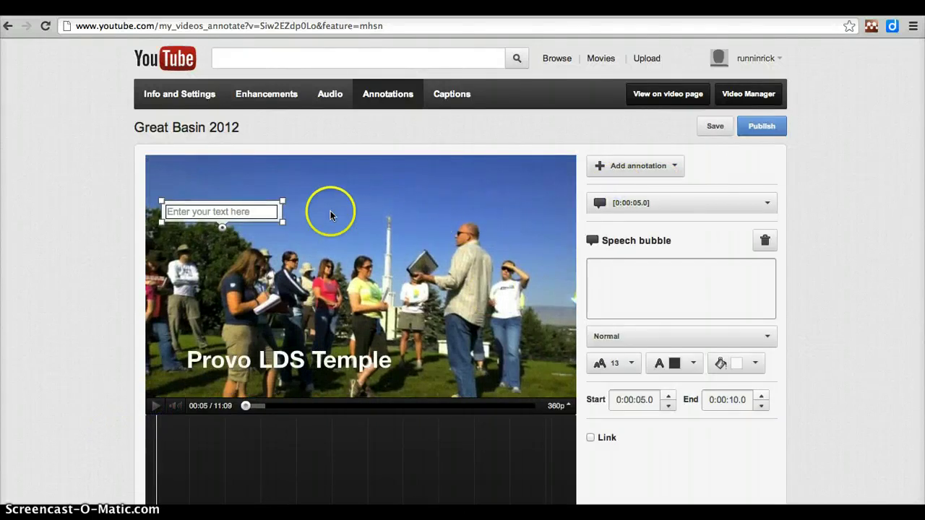
{"action": "type", "text": "L"}
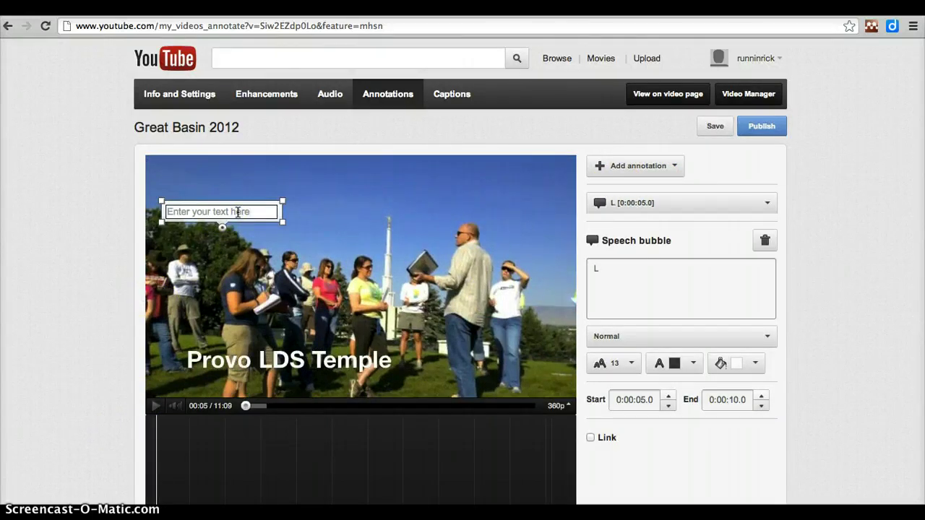
{"action": "type", "text": "ook at me!"}
- Add a note annotation reading 'Don't forget your science!'
{"action": "left_click", "coordinate": [633, 169]}
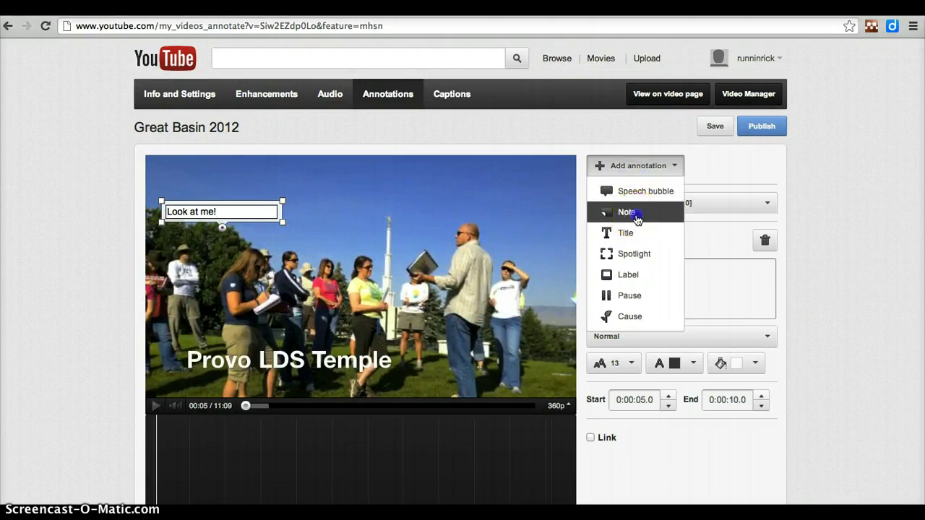
{"action": "left_click", "coordinate": [637, 216]}
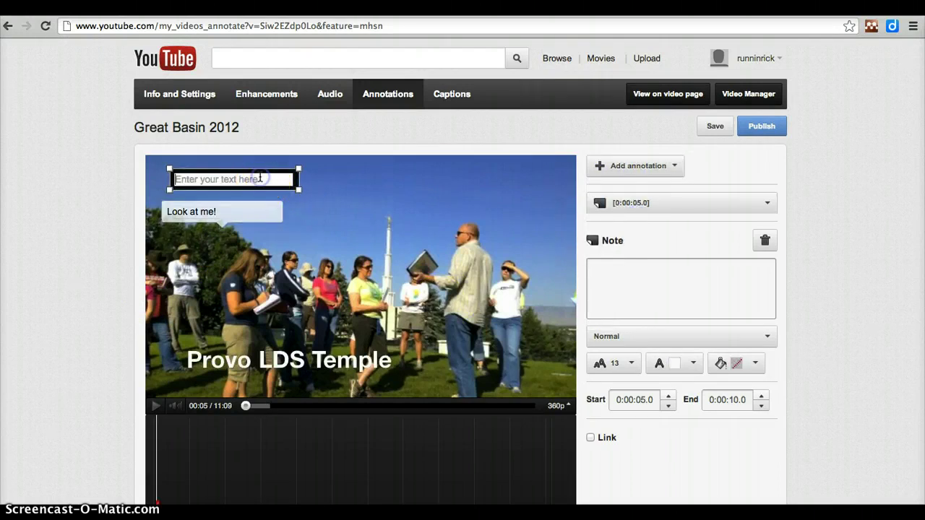
{"action": "type", "text": "Don't forget your sciec"}
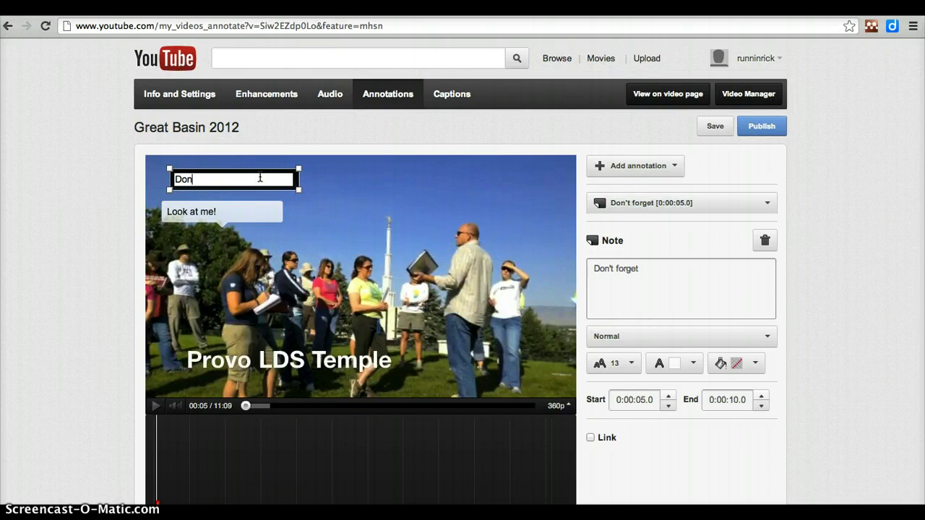
{"action": "key", "text": "BackSpace"}
{"action": "key", "text": "BackSpace"}
{"action": "type", "text": "i"}
{"action": "key", "text": "BackSpace"}
{"action": "type", "text": "ence!"}
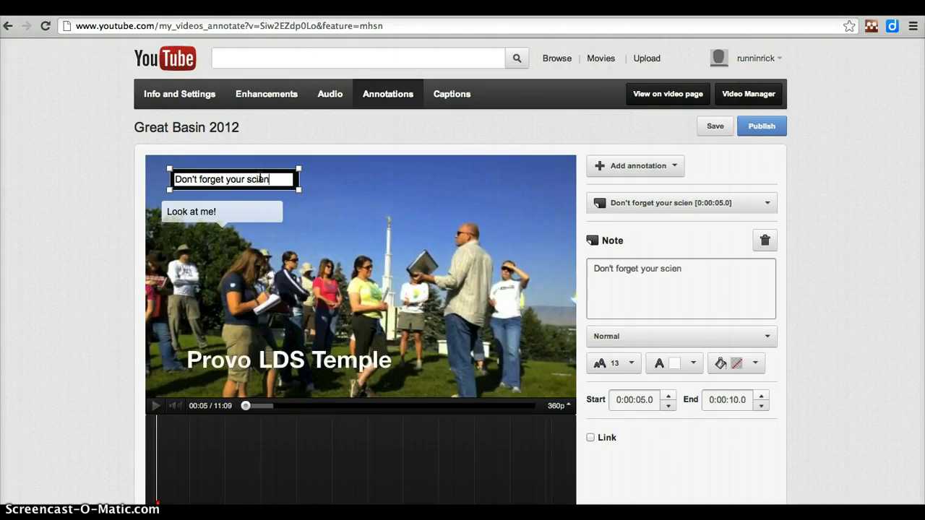
{"action": "left_click", "coordinate": [654, 168]}
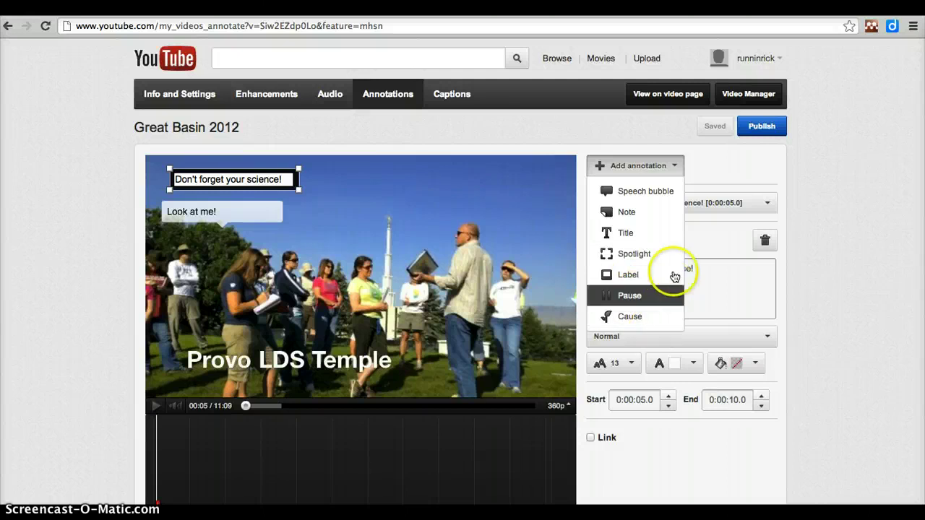
- Save the two annotations and go to the Great Basin 2012 watch page
{"action": "left_click", "coordinate": [568, 129]}
{"action": "left_click", "coordinate": [449, 97]}
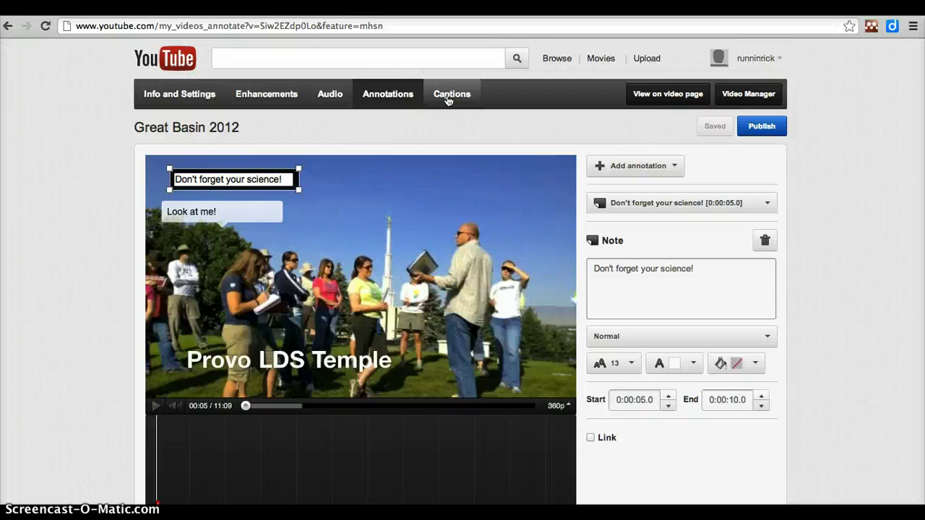
{"action": "left_click", "coordinate": [343, 484]}
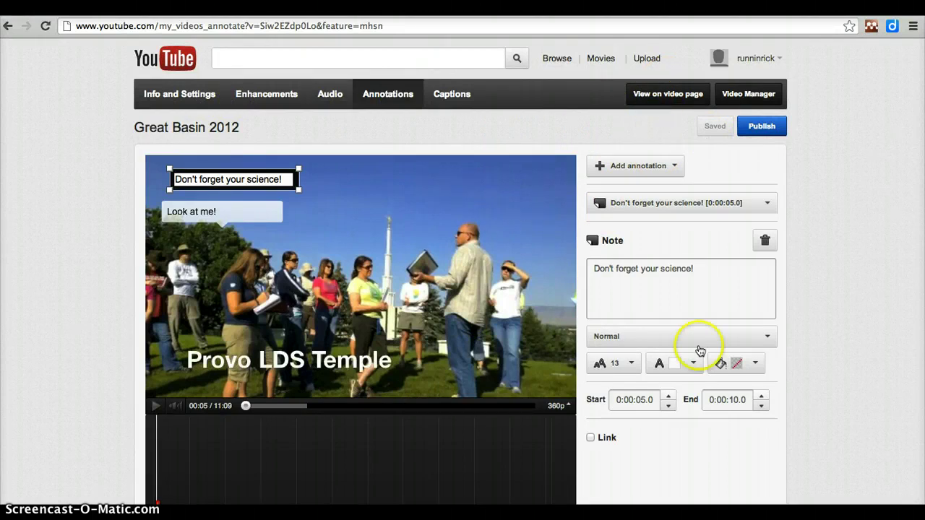
{"action": "scroll", "coordinate": [680, 167], "scroll_direction": "down", "scroll_amount": 1}
{"action": "scroll", "coordinate": [627, 113], "scroll_direction": "down", "scroll_amount": 5}
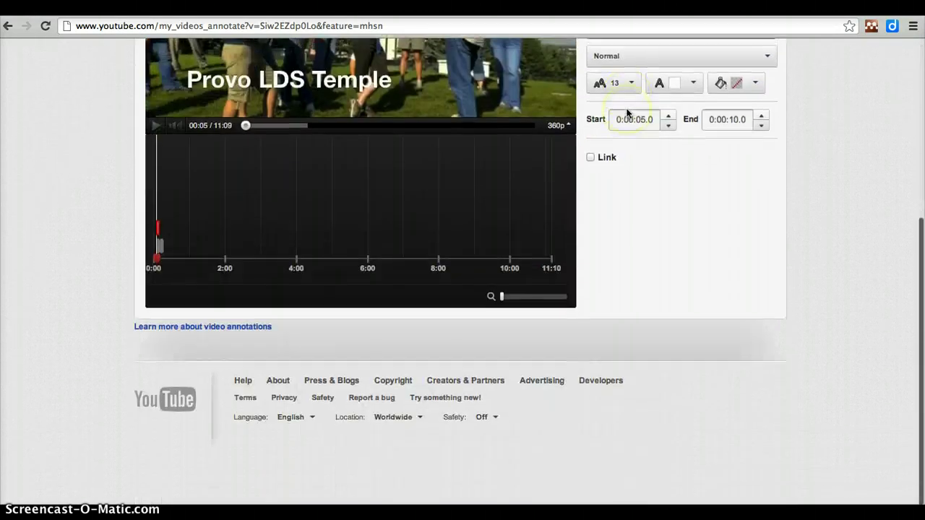
{"action": "scroll", "coordinate": [627, 113], "scroll_direction": "up", "scroll_amount": 5}
{"action": "left_click", "coordinate": [668, 94]}
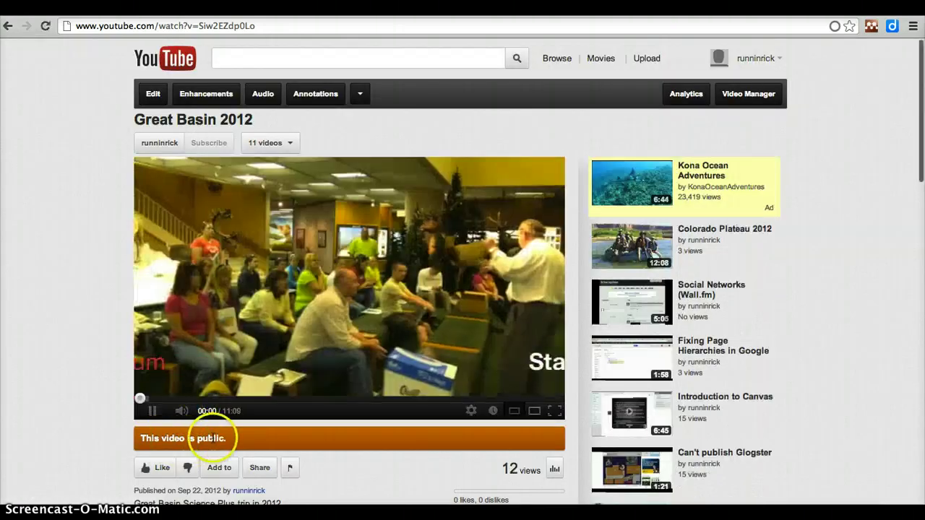
- Pause Great Basin 2012 at 00:01 on its public watch page
{"action": "left_click", "coordinate": [152, 413]}
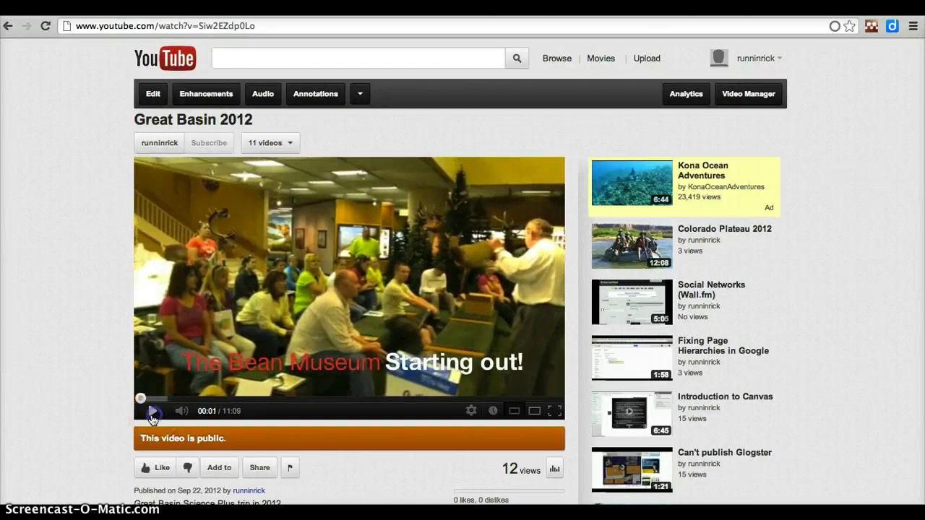